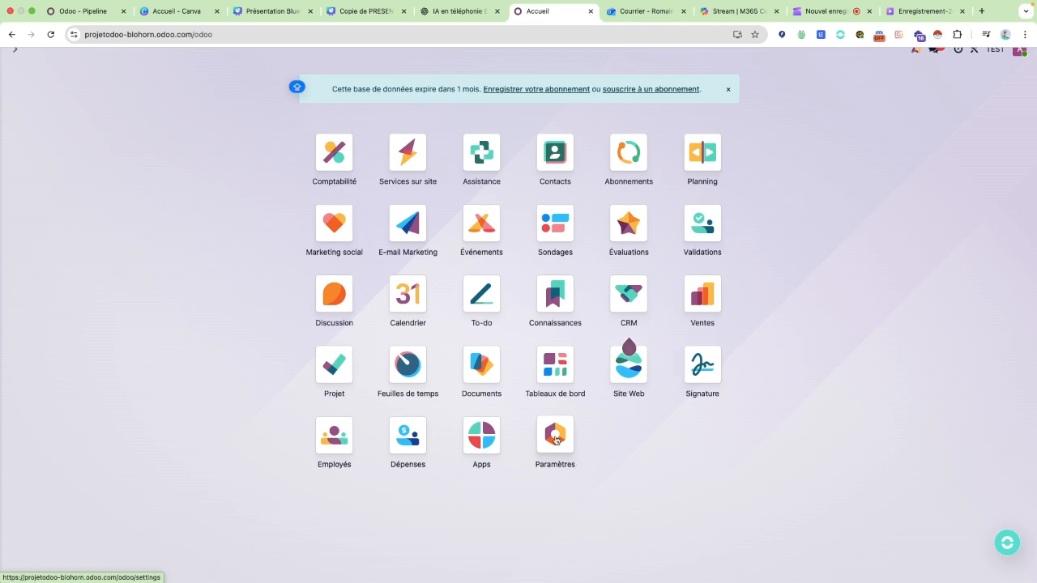
Step: Open the "Chiffrage site web" quote template from the Sales settings
{"action": "left_click", "coordinate": [556, 440]}
{"action": "left_click", "coordinate": [37, 168]}
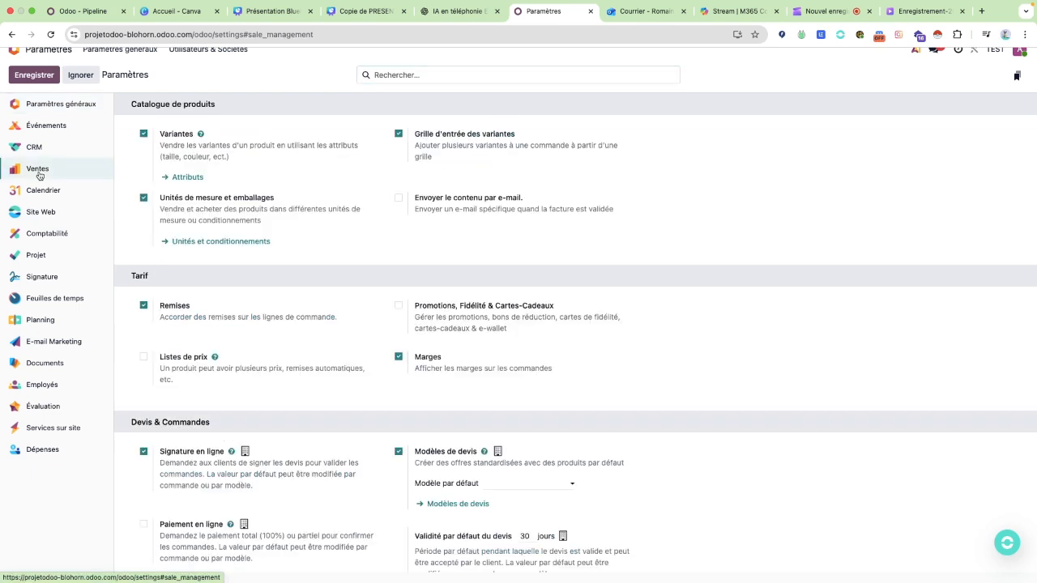
{"action": "scroll", "coordinate": [378, 317], "scroll_direction": "down", "scroll_amount": 3}
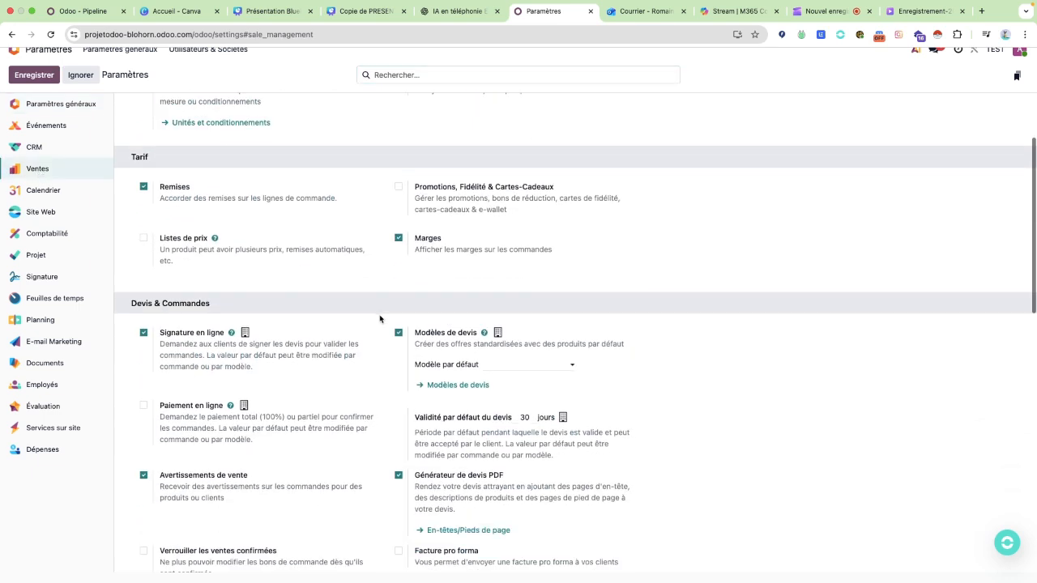
{"action": "left_click", "coordinate": [460, 386]}
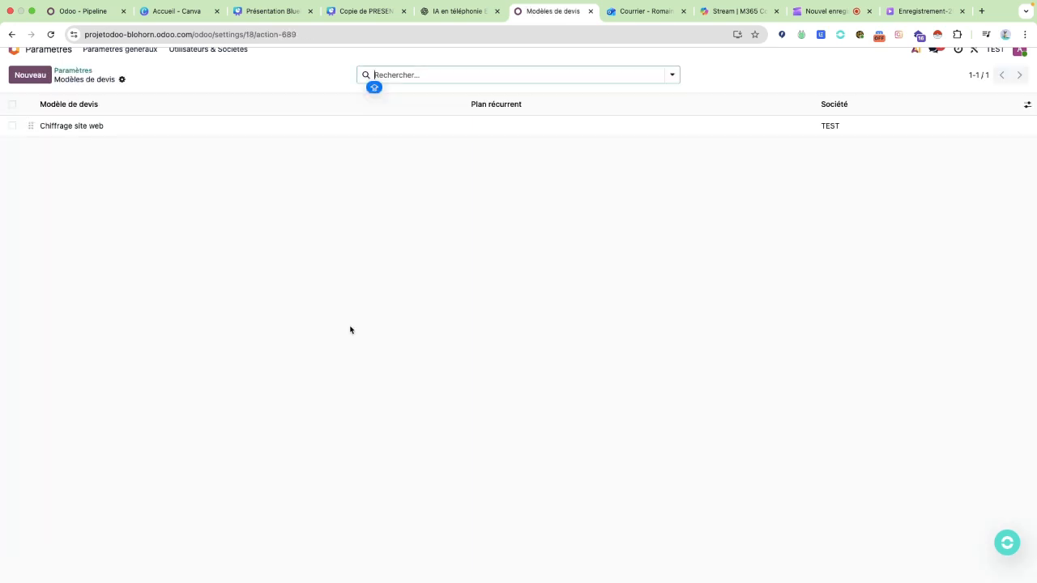
{"action": "left_click", "coordinate": [108, 137]}
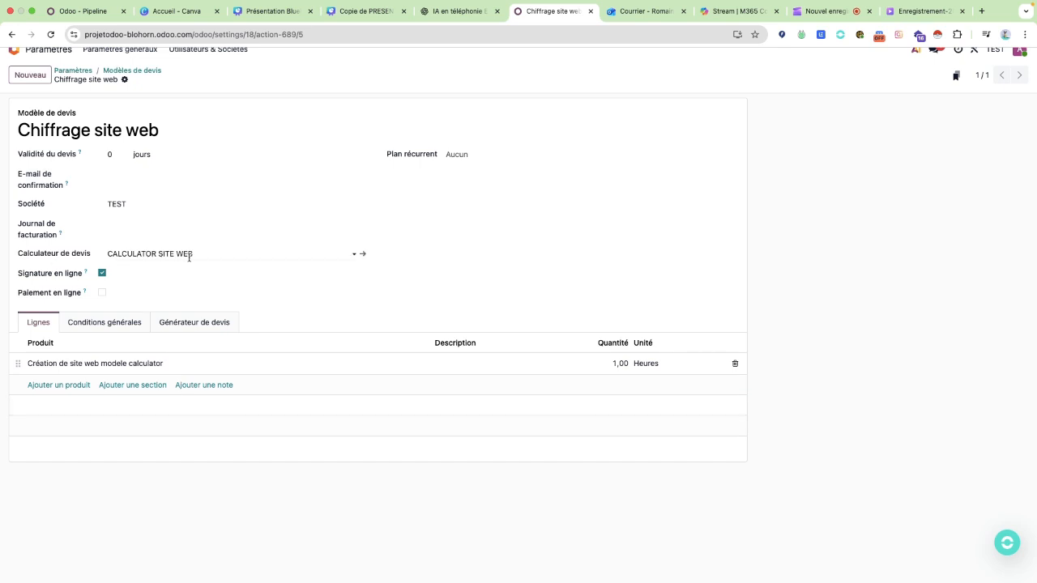
Step: Open the CALCULATOR SITE WEB quote calculator linked to the template and display its Feuille2 sheet
{"action": "left_click", "coordinate": [217, 254]}
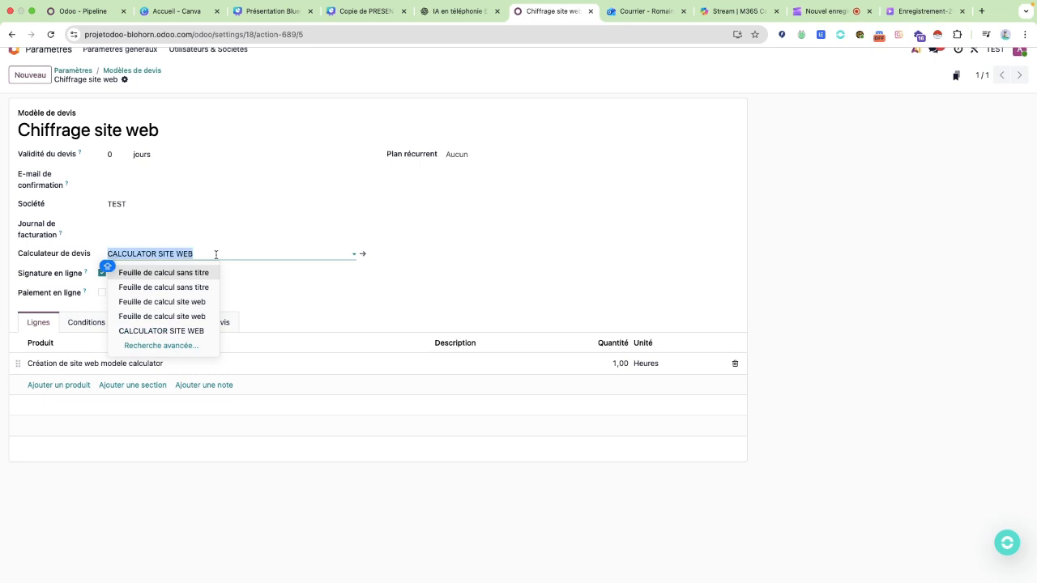
{"action": "left_click", "coordinate": [362, 255]}
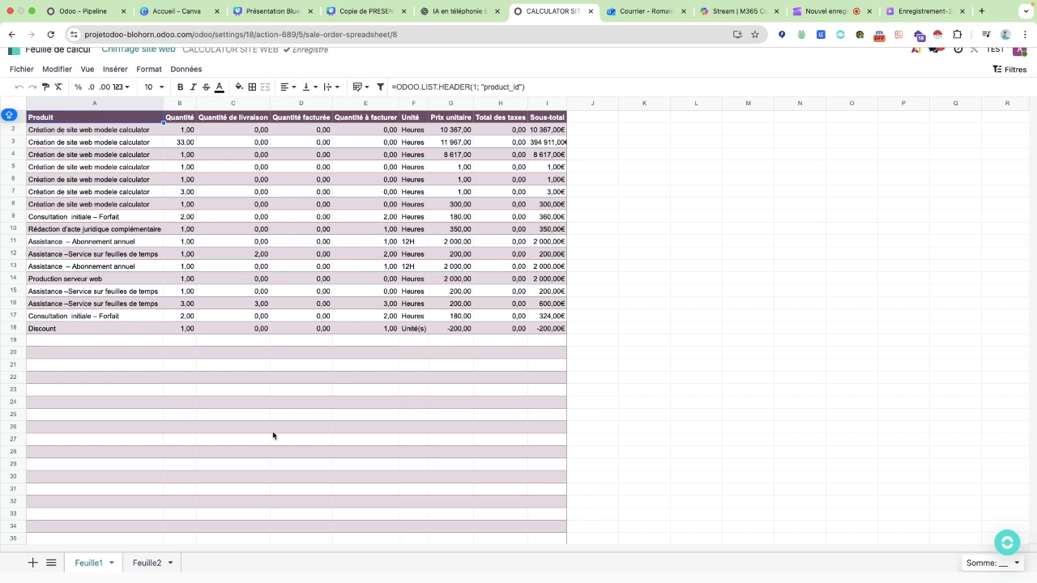
{"action": "left_click", "coordinate": [146, 565]}
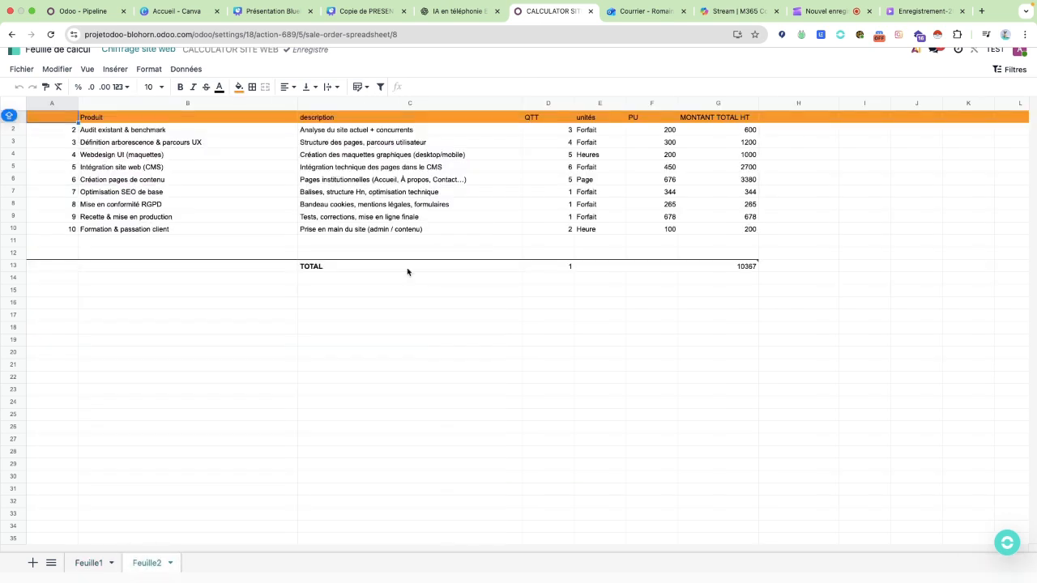
Step: Set the QTT to 0 for the six products from Audit existant & benchmark through Optimisation SEO de base (D2:D7)
{"action": "left_click", "coordinate": [550, 132]}
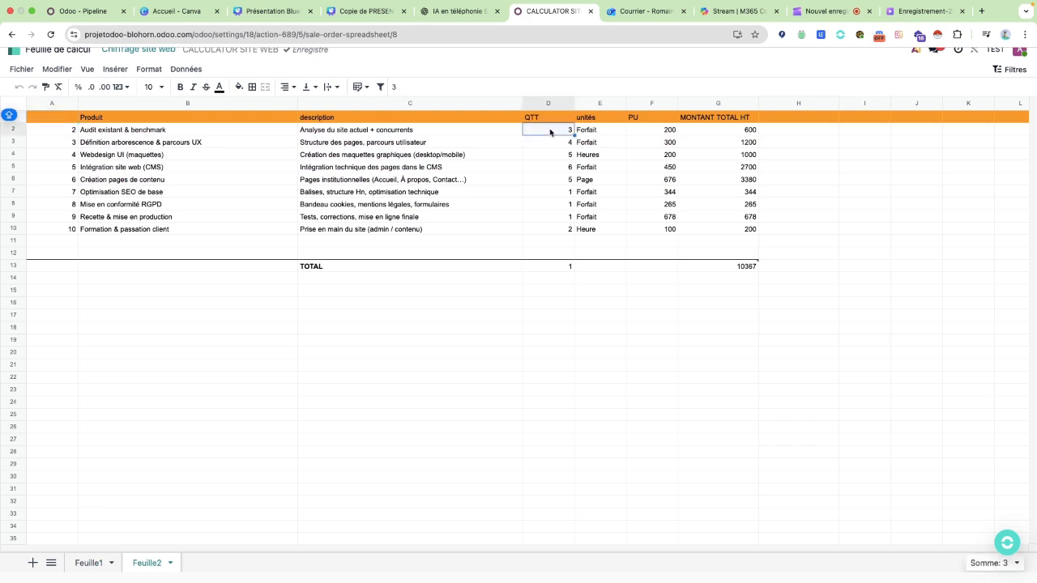
{"action": "type", "text": "0"}
{"action": "left_click", "coordinate": [559, 143]}
{"action": "type", "text": "0"}
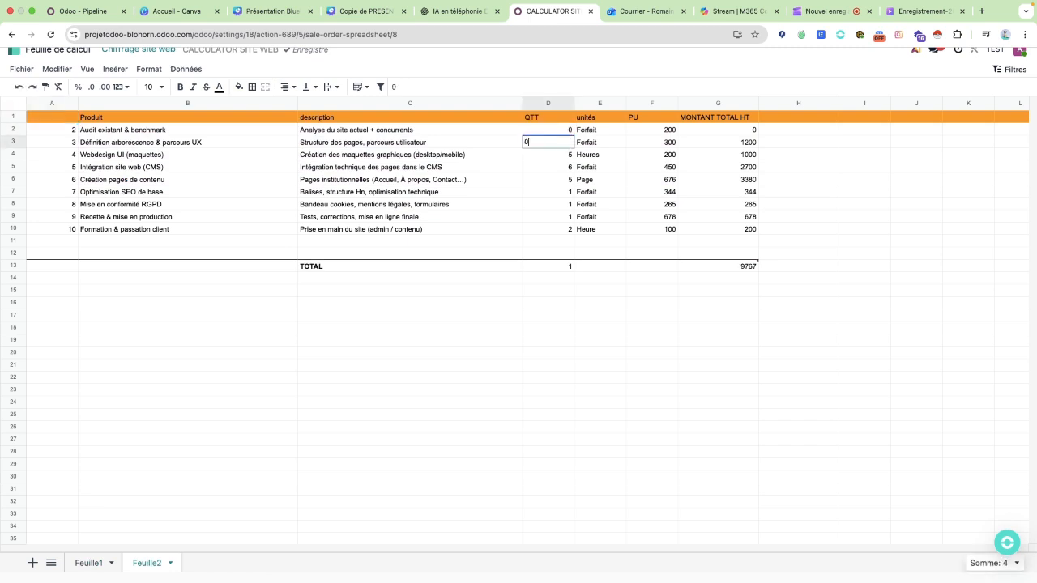
{"action": "left_click", "coordinate": [560, 158]}
{"action": "type", "text": "0"}
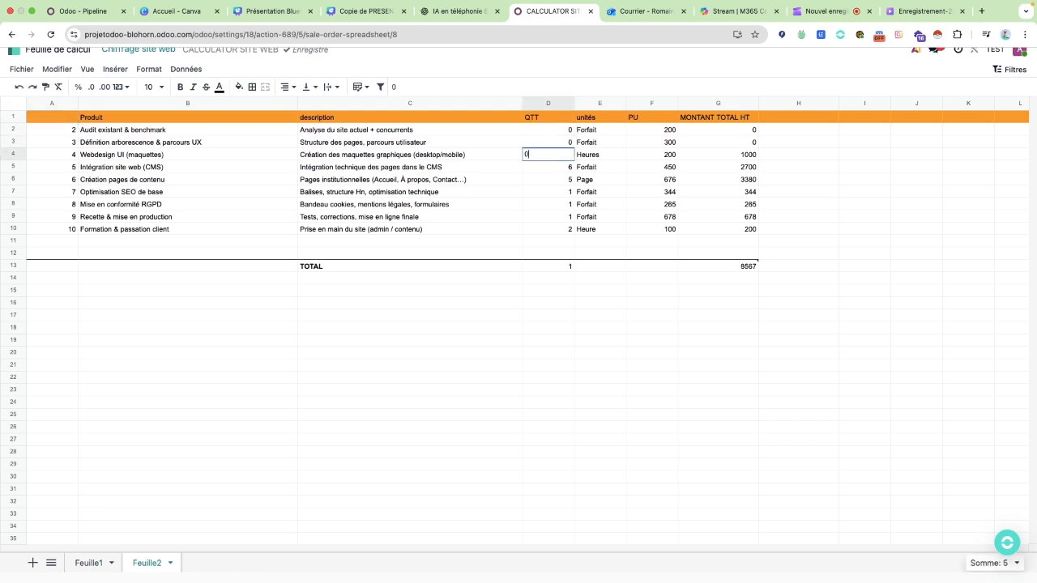
{"action": "left_click", "coordinate": [559, 168]}
{"action": "type", "text": "0"}
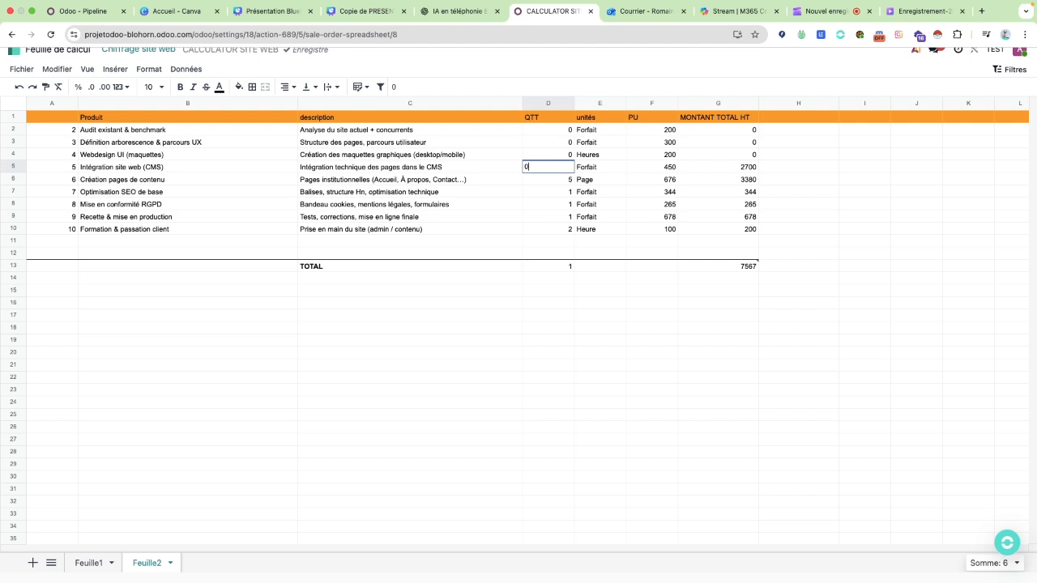
{"action": "left_click", "coordinate": [560, 184]}
{"action": "type", "text": "0"}
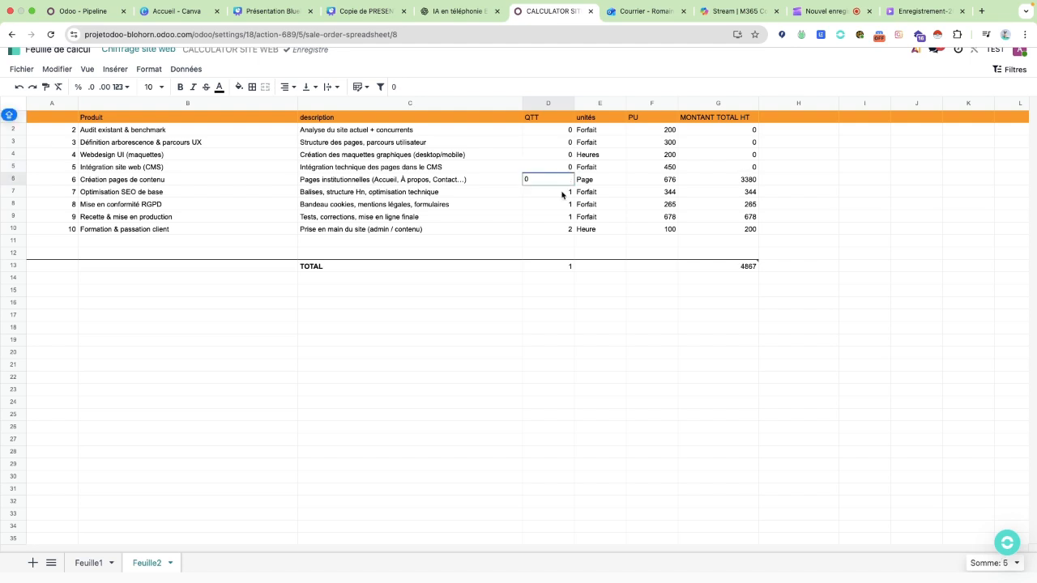
{"action": "left_click", "coordinate": [561, 192]}
{"action": "type", "text": "0"}
{"action": "left_click", "coordinate": [551, 315]}
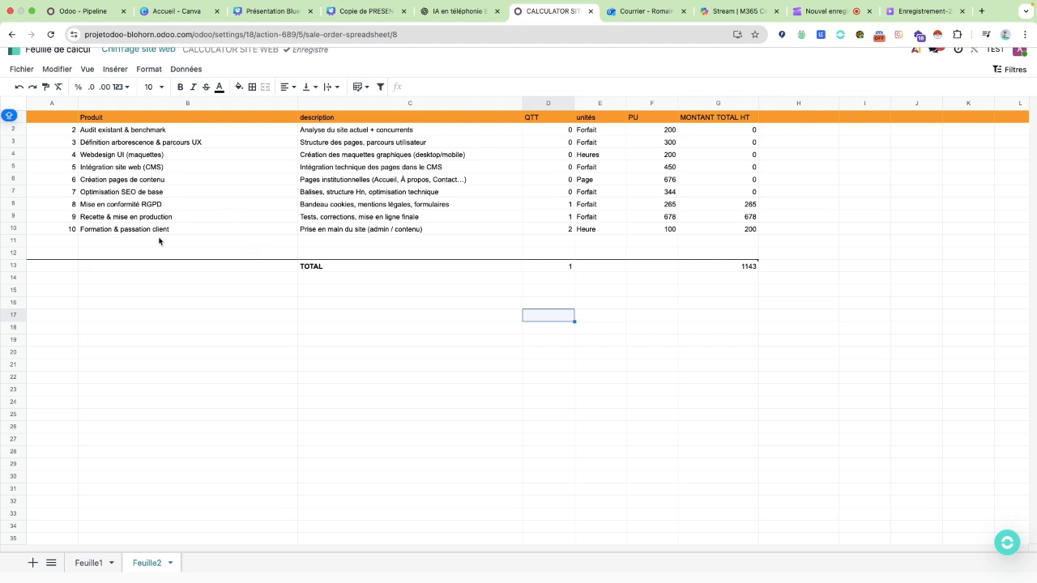
Step: Set the QTT to 0 for Mise en conformité RGPD, Recette & mise en production, and Formation & passation client
{"action": "left_click", "coordinate": [361, 268]}
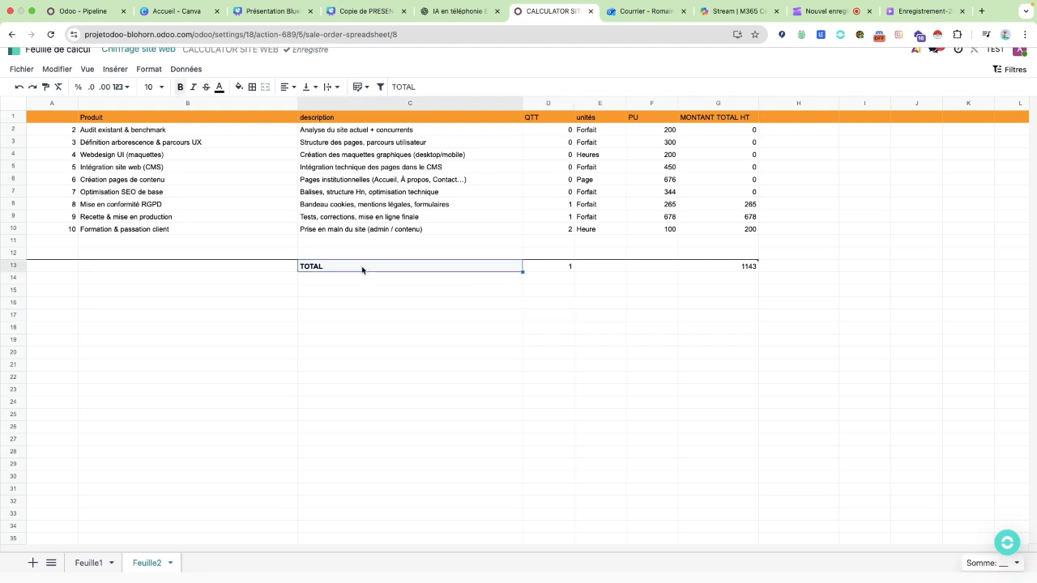
{"action": "left_click", "coordinate": [735, 265]}
{"action": "left_click", "coordinate": [561, 208]}
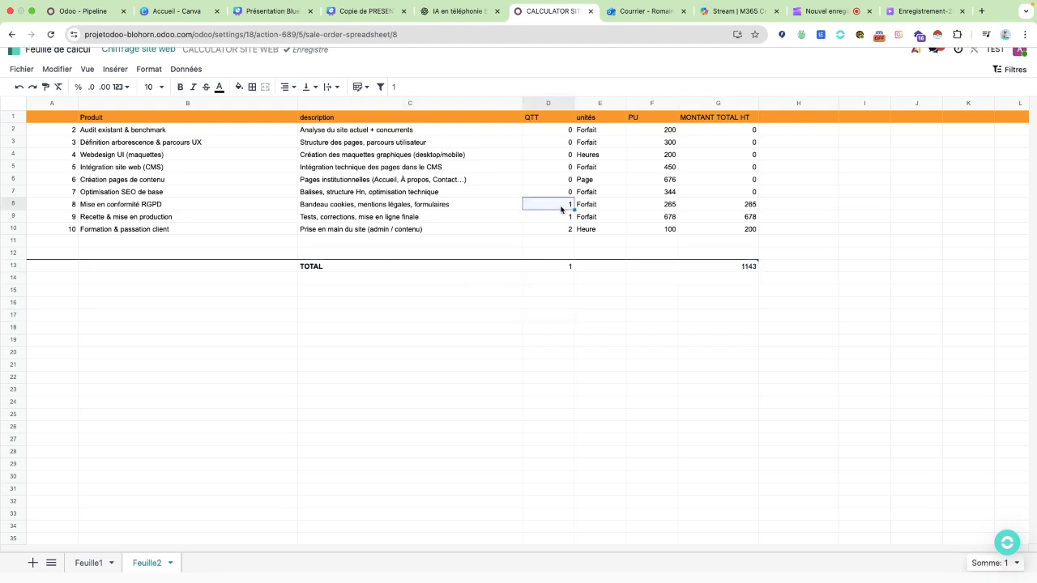
{"action": "type", "text": "0"}
{"action": "left_click", "coordinate": [561, 216]}
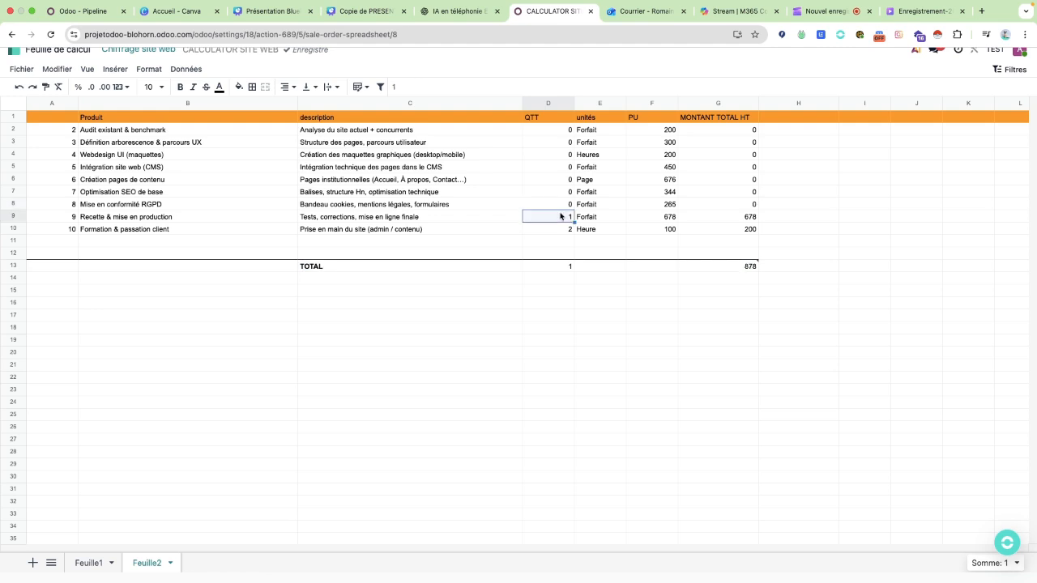
{"action": "type", "text": "0"}
{"action": "left_click", "coordinate": [555, 232]}
{"action": "type", "text": "0"}
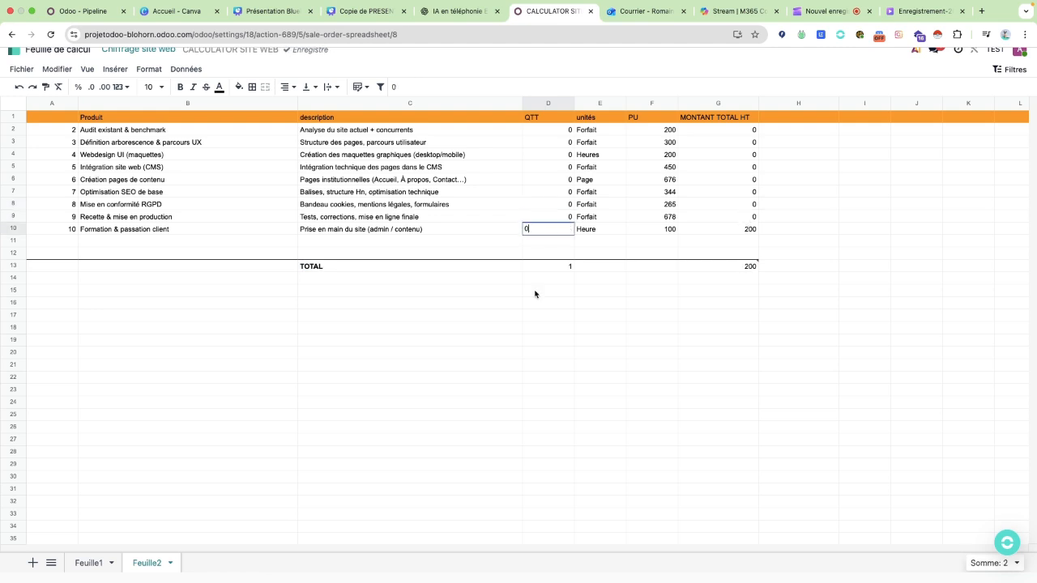
{"action": "left_click", "coordinate": [454, 389]}
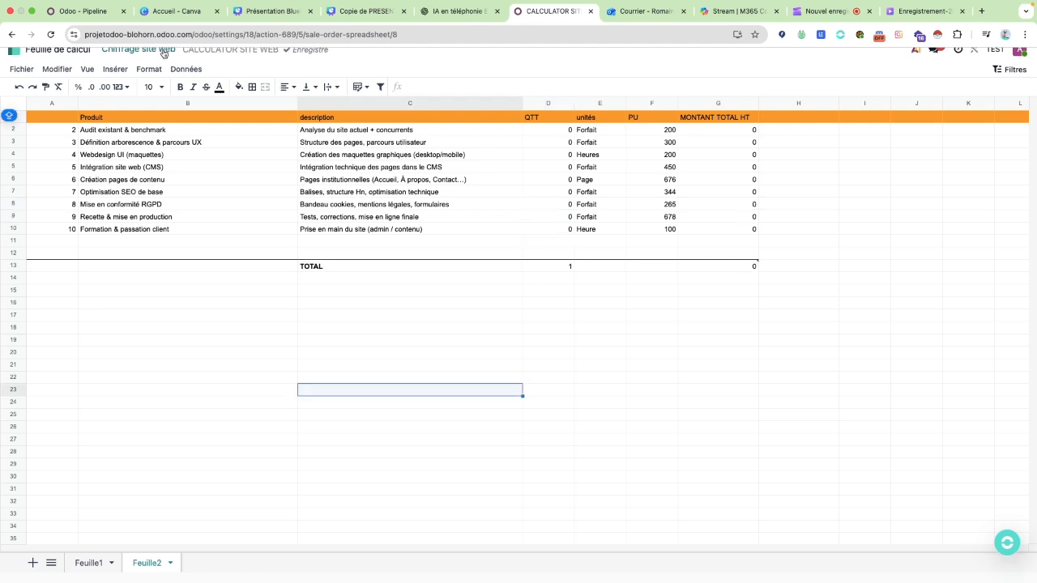
Step: Leave the template's calculator and start a new quotation in the Sales app
{"action": "left_click", "coordinate": [137, 49]}
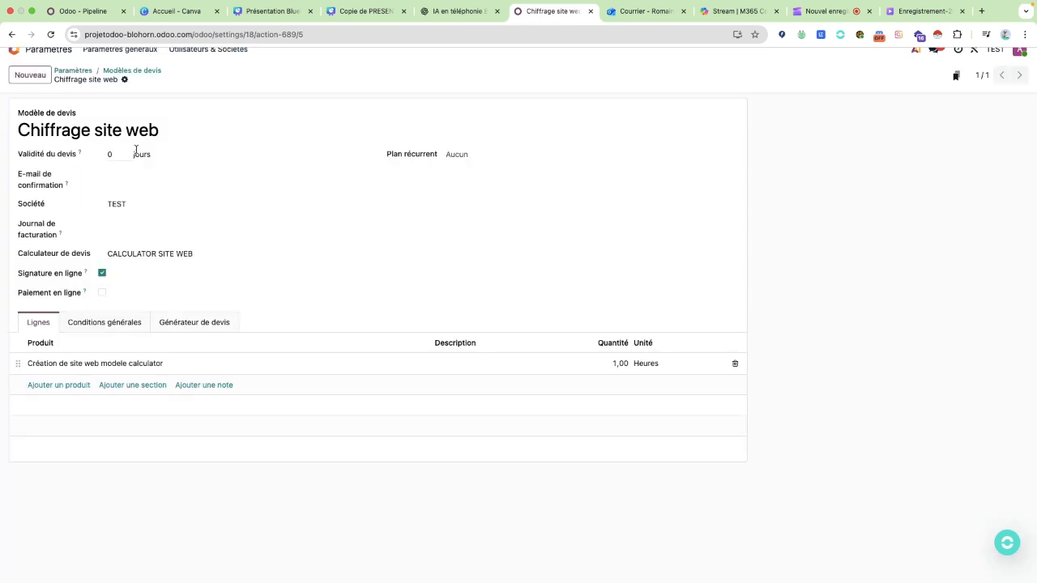
{"action": "left_click", "coordinate": [85, 73]}
{"action": "left_click", "coordinate": [12, 52]}
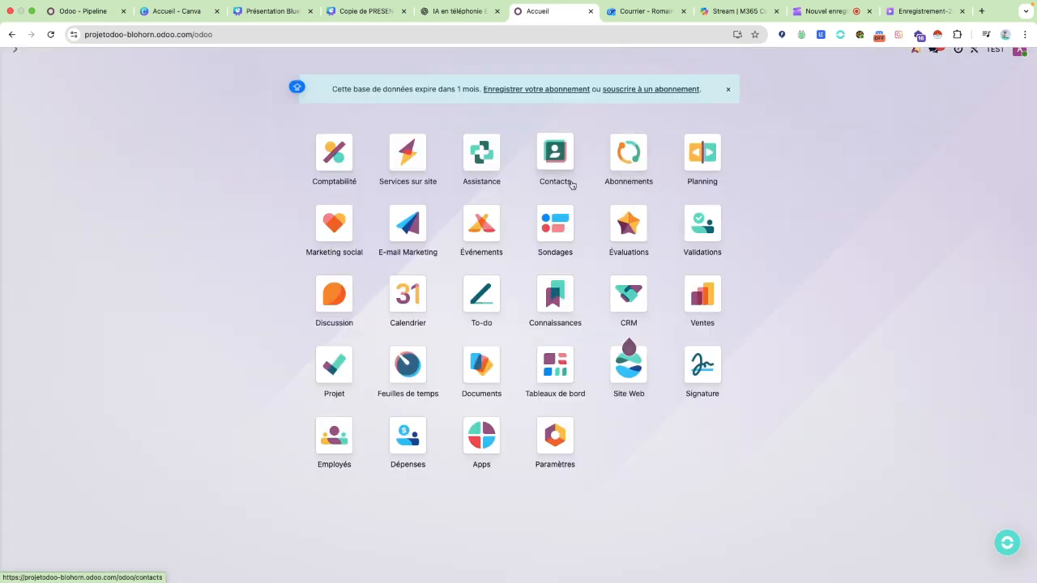
{"action": "type", "text": "VENTE"}
{"action": "key", "text": "Return"}
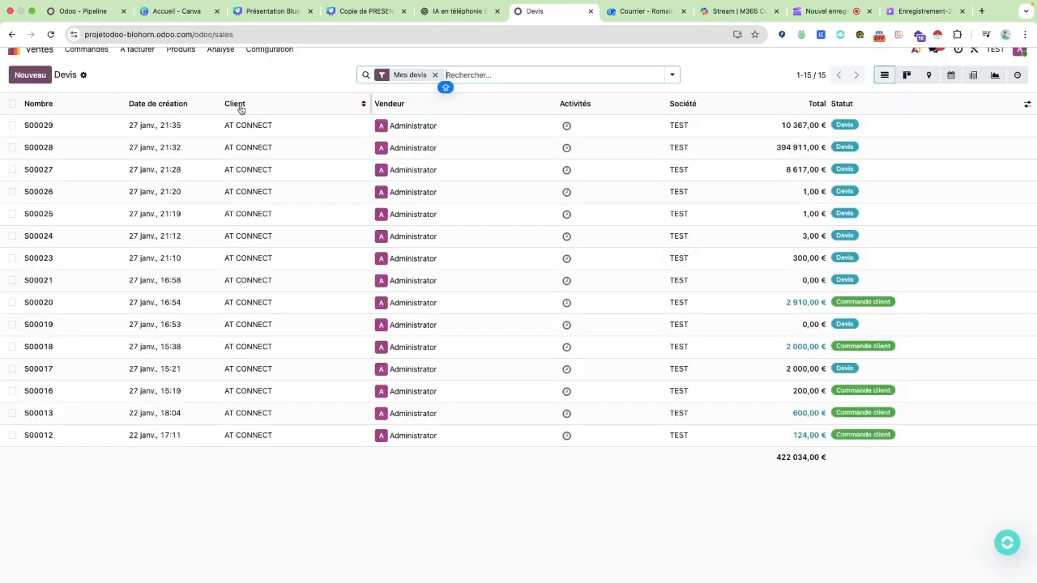
{"action": "left_click", "coordinate": [31, 75]}
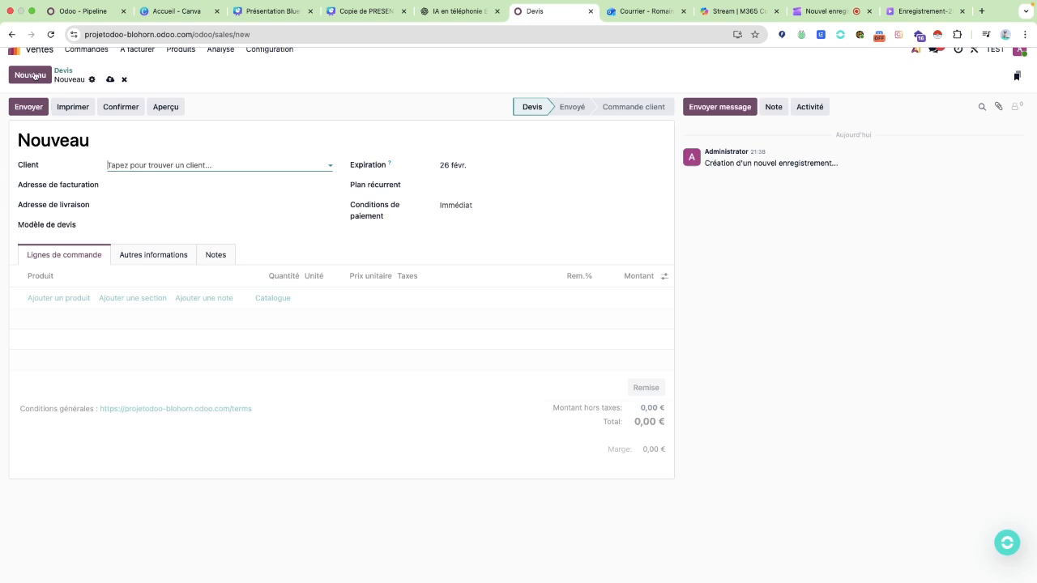
Step: Assign the quotation to client AT CONNECT, apply the "Chiffrage site web" quote template, and save it
{"action": "type", "text": "A"}
{"action": "left_click", "coordinate": [140, 183]}
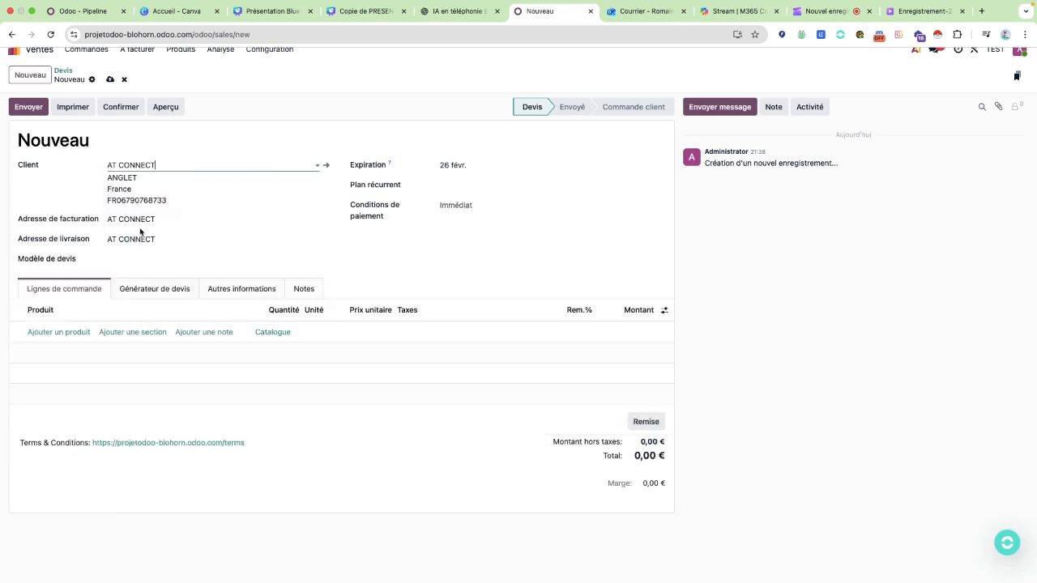
{"action": "left_click", "coordinate": [140, 256]}
{"action": "left_click", "coordinate": [151, 278]}
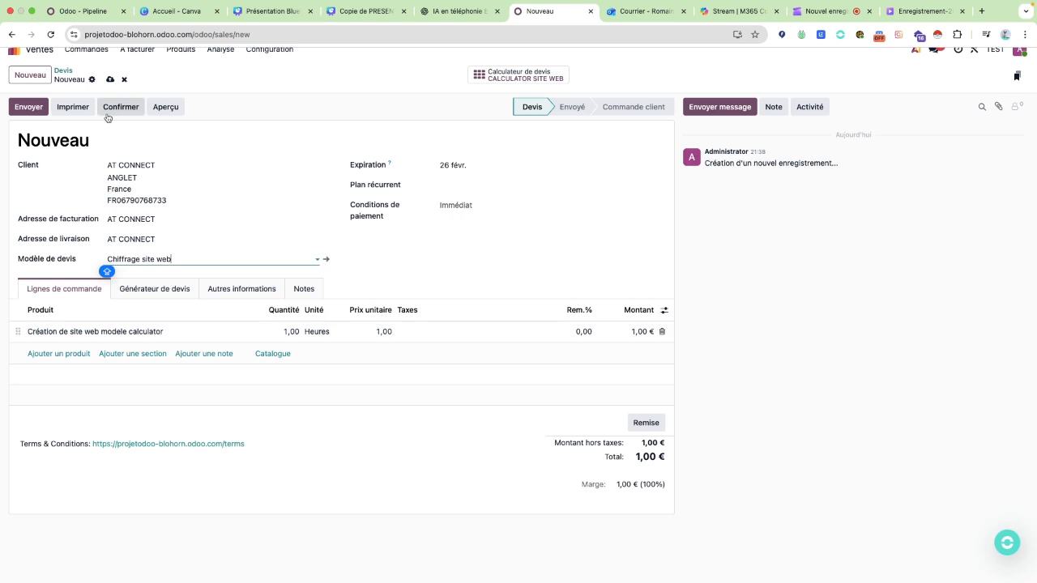
{"action": "left_click", "coordinate": [110, 79]}
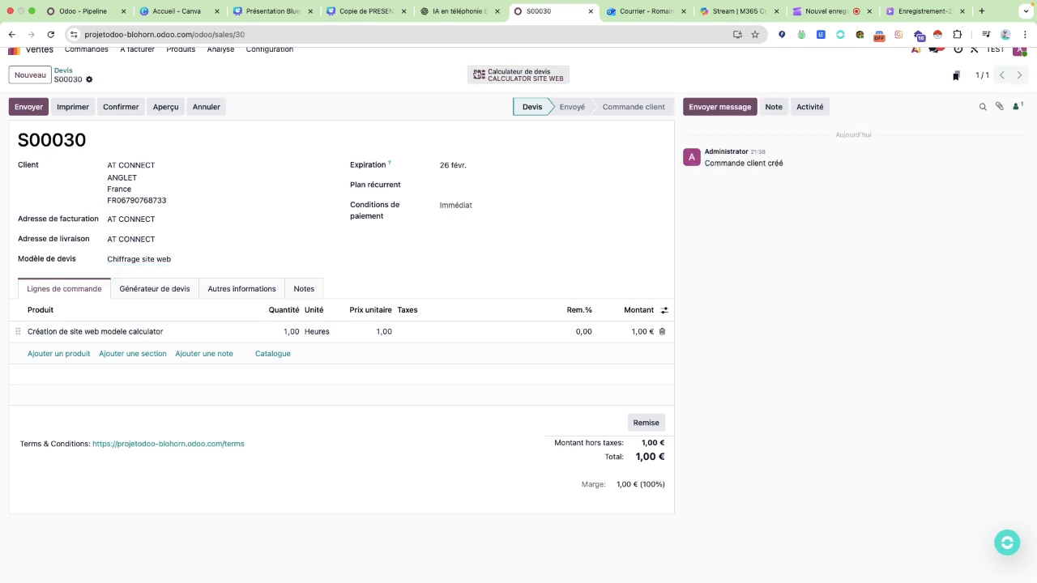
Step: In Feuille2 of the quotation's calculator, set the QTT to 2 for Audit existant, 3 for Définition arborescence and 1 for Webdesign UI
{"action": "left_click", "coordinate": [535, 74]}
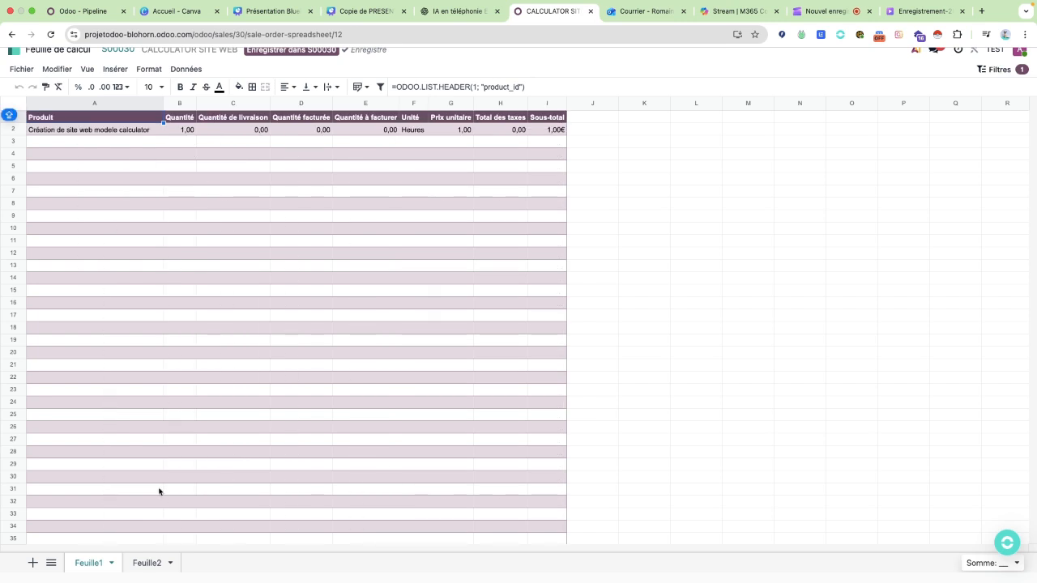
{"action": "left_click", "coordinate": [147, 563]}
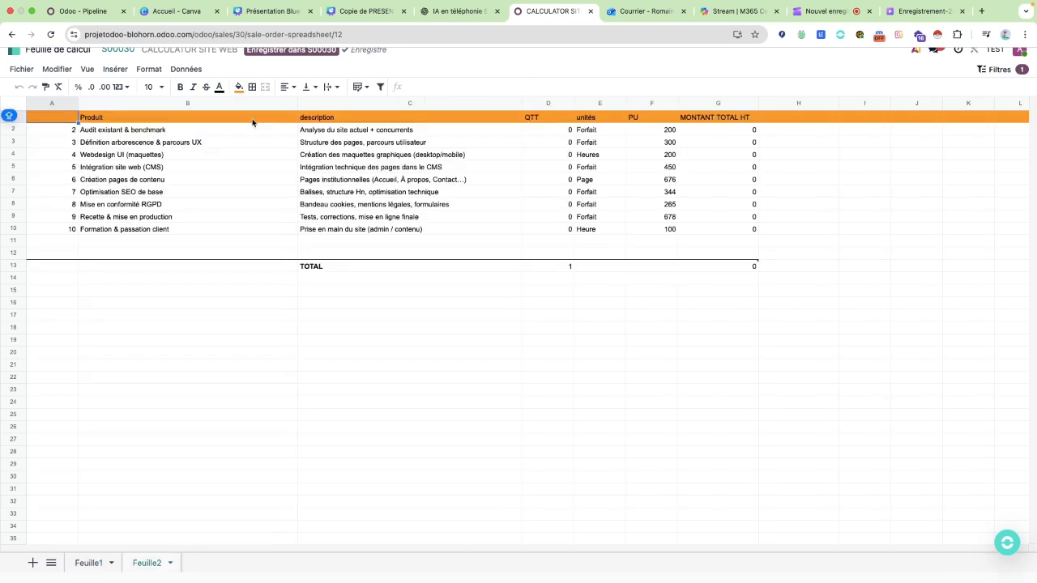
{"action": "left_click", "coordinate": [551, 130]}
{"action": "type", "text": "2"}
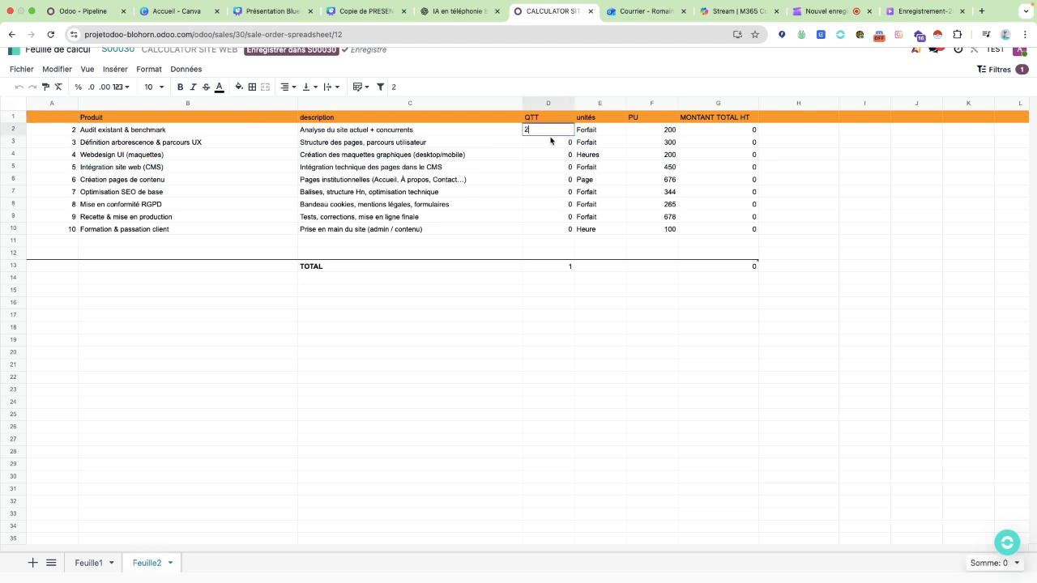
{"action": "left_click", "coordinate": [551, 142]}
{"action": "type", "text": "3"}
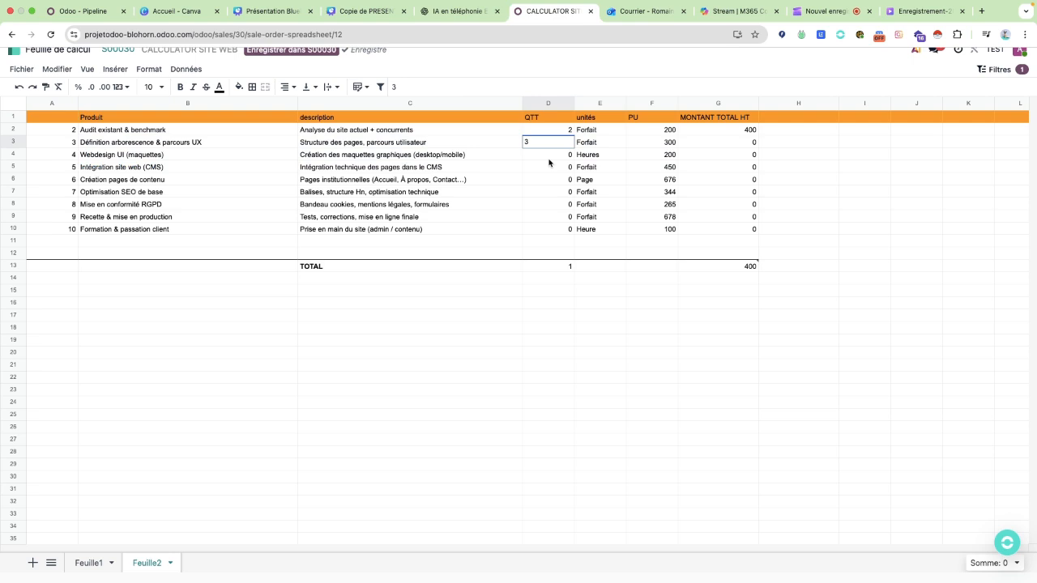
{"action": "left_click", "coordinate": [549, 158]}
{"action": "type", "text": "1"}
Step: Set the QTT to 7 for Création pages de contenu, 8 for Mise en conformité RGPD and 9 for Recette & mise en production
{"action": "left_click", "coordinate": [547, 176]}
{"action": "type", "text": "7"}
{"action": "left_click", "coordinate": [547, 204]}
{"action": "type", "text": "8"}
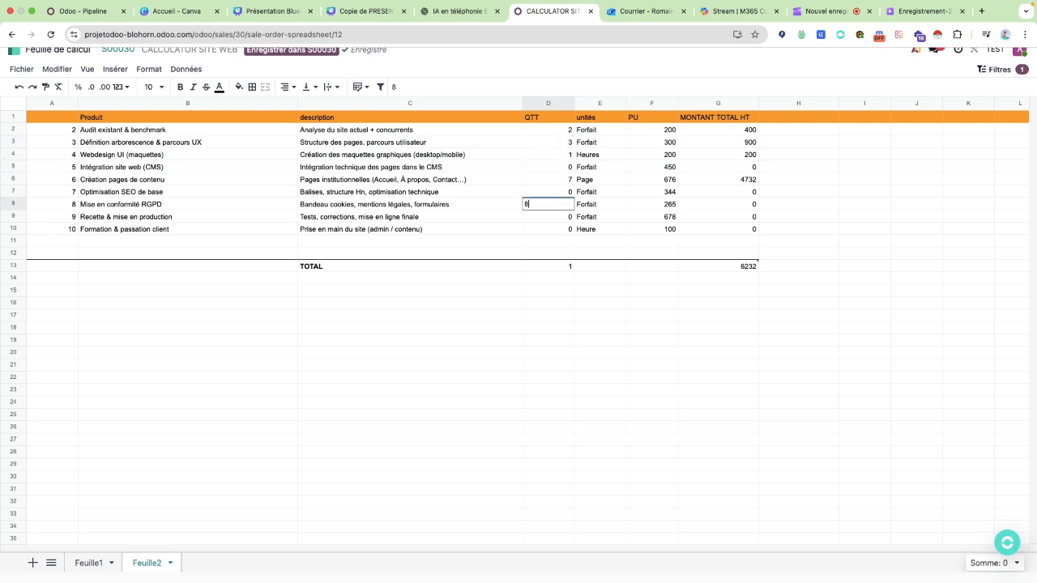
{"action": "key", "text": "Return"}
{"action": "type", "text": "9"}
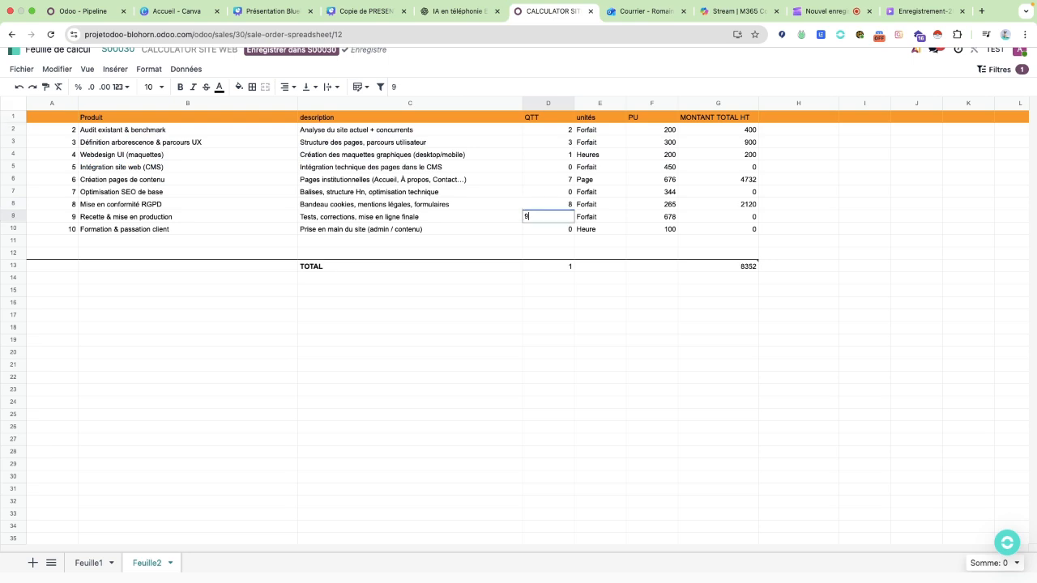
{"action": "left_click", "coordinate": [600, 327]}
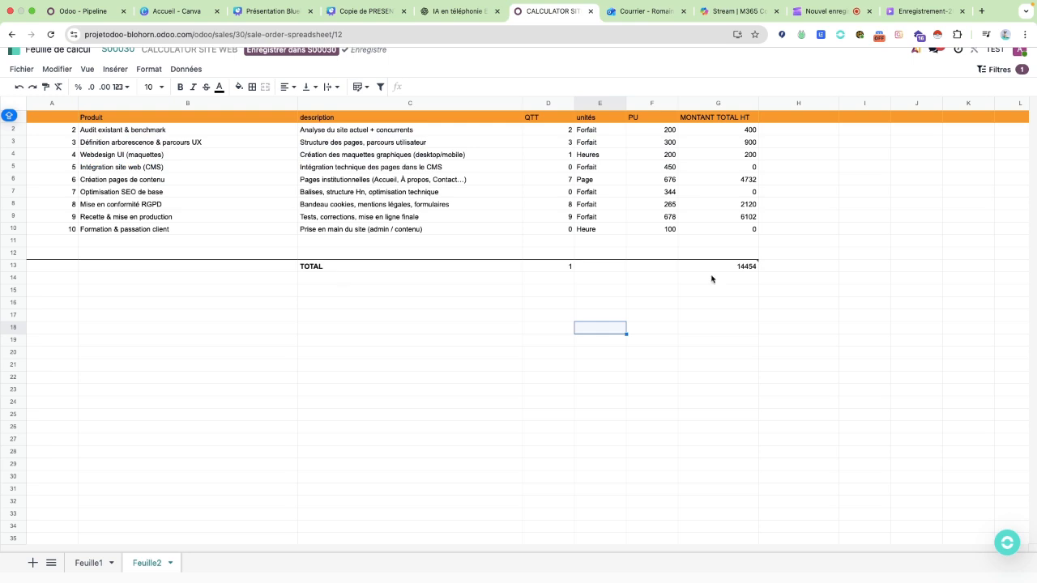
Step: Check the formula of the overall TOTAL in cell G13 and save the calculator's result into the quotation
{"action": "left_click", "coordinate": [742, 268]}
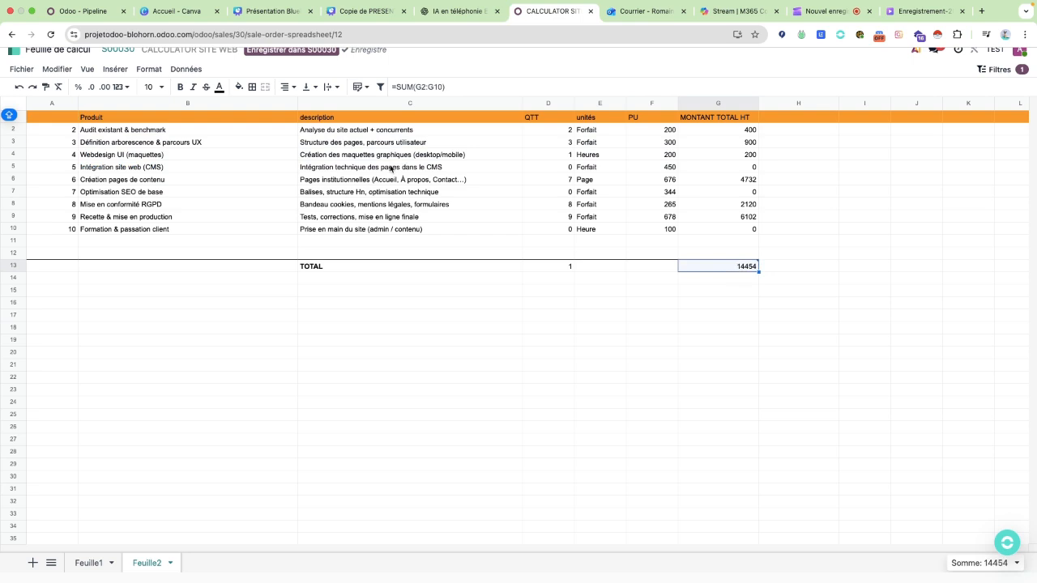
{"action": "left_click", "coordinate": [322, 54]}
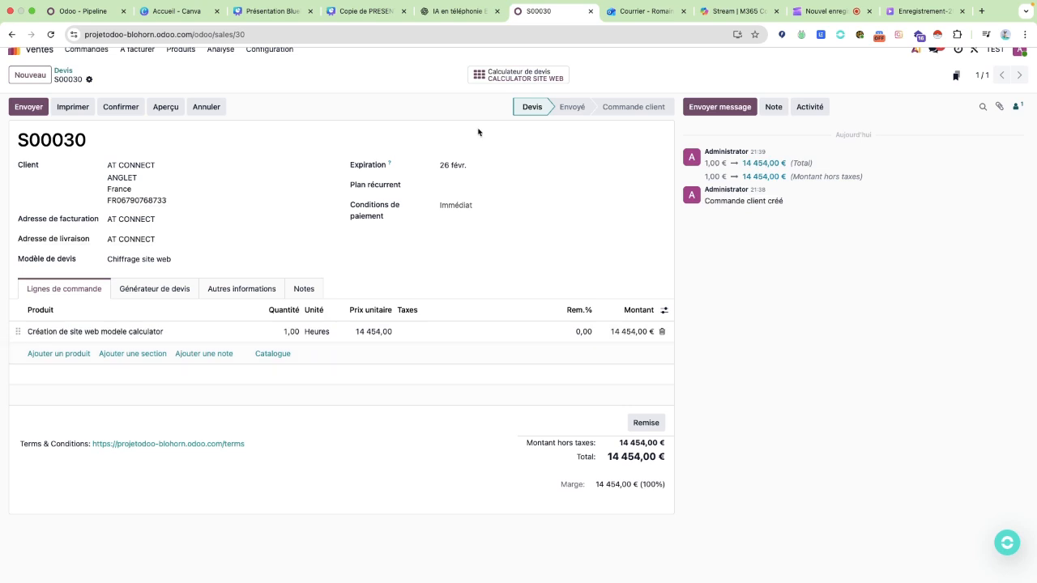
Step: Reopen the quotation's calculator to review Feuille2, and return to the quotation by saving into it again
{"action": "left_click", "coordinate": [509, 74]}
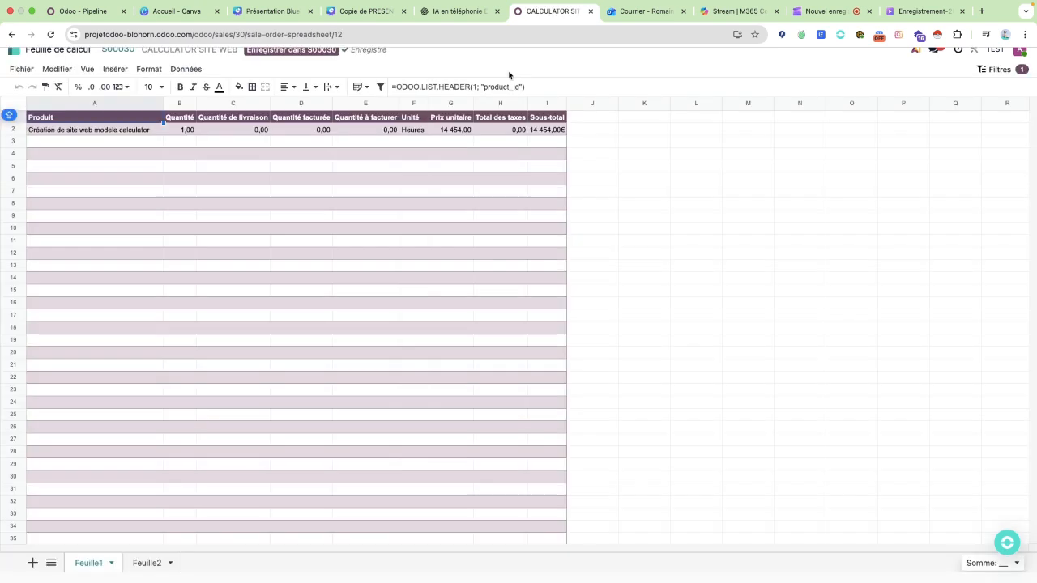
{"action": "left_click", "coordinate": [146, 563]}
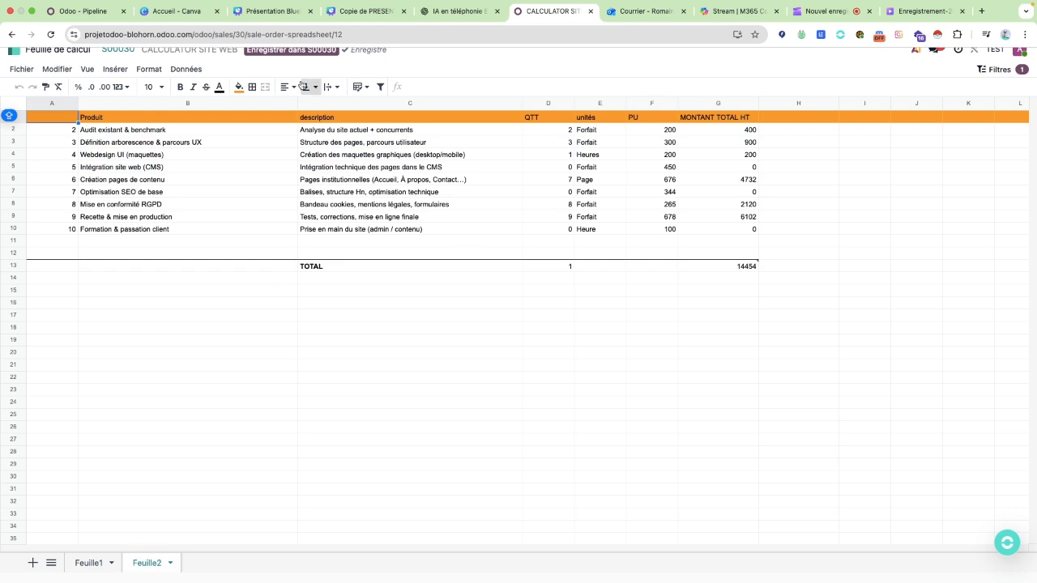
{"action": "left_click", "coordinate": [284, 51]}
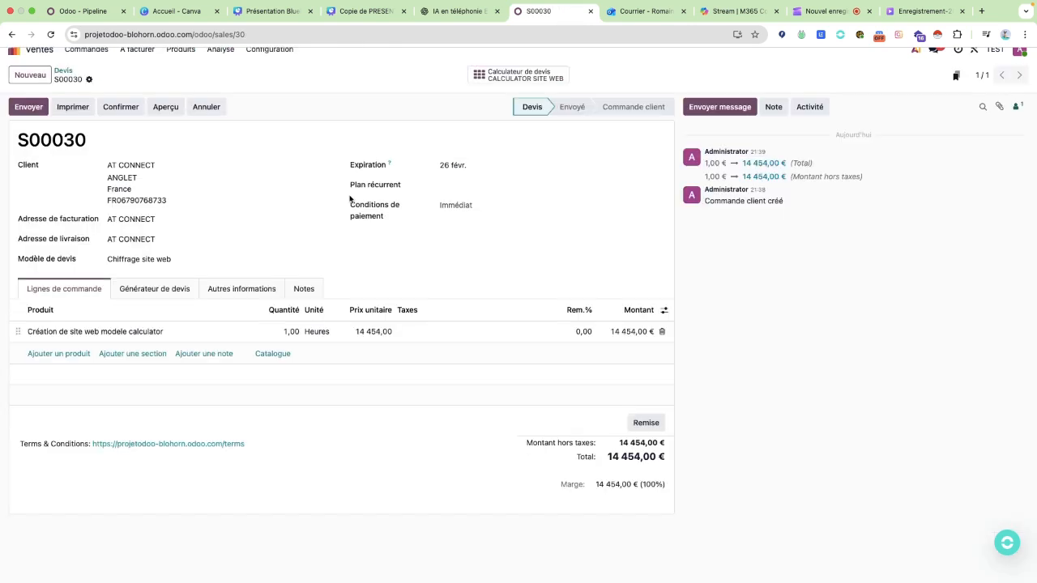